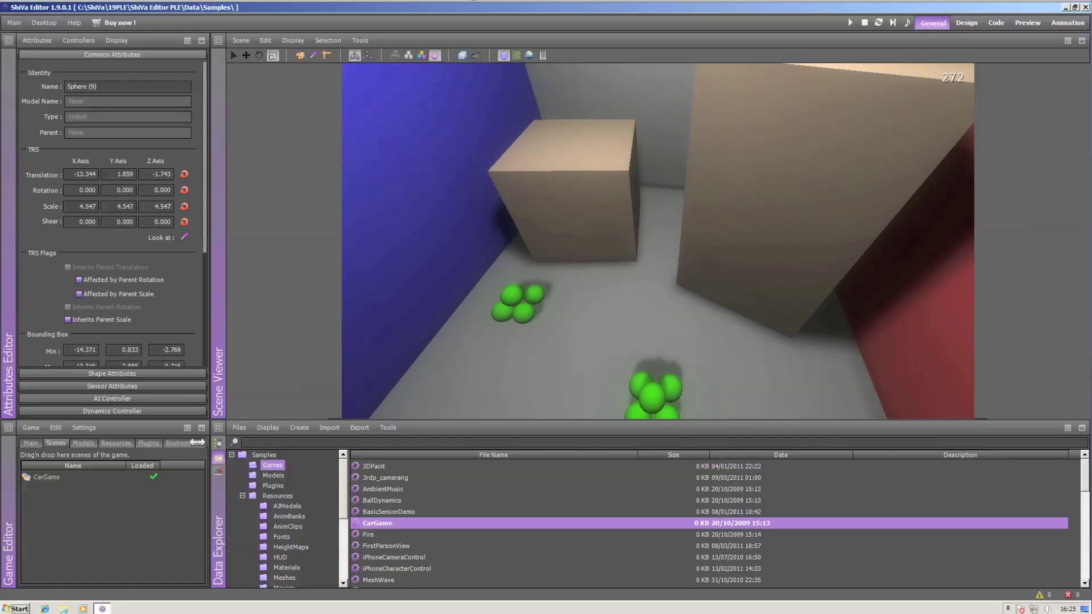
# Check the new-resource options without creating anything, then switch to the Design workspace.
pyautogui.click(298, 427)
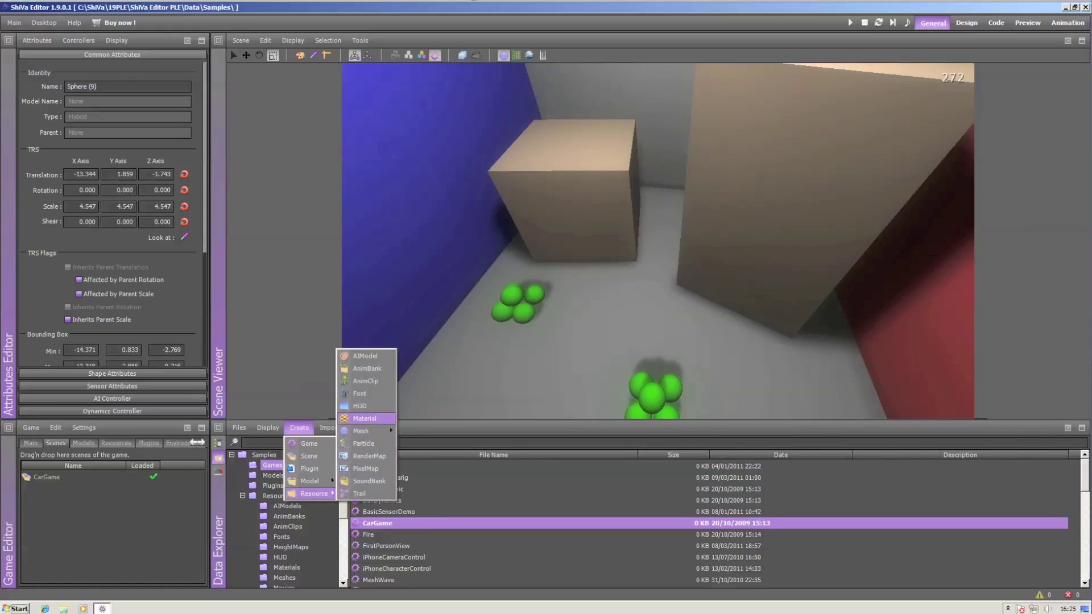
pyautogui.click(384, 489)
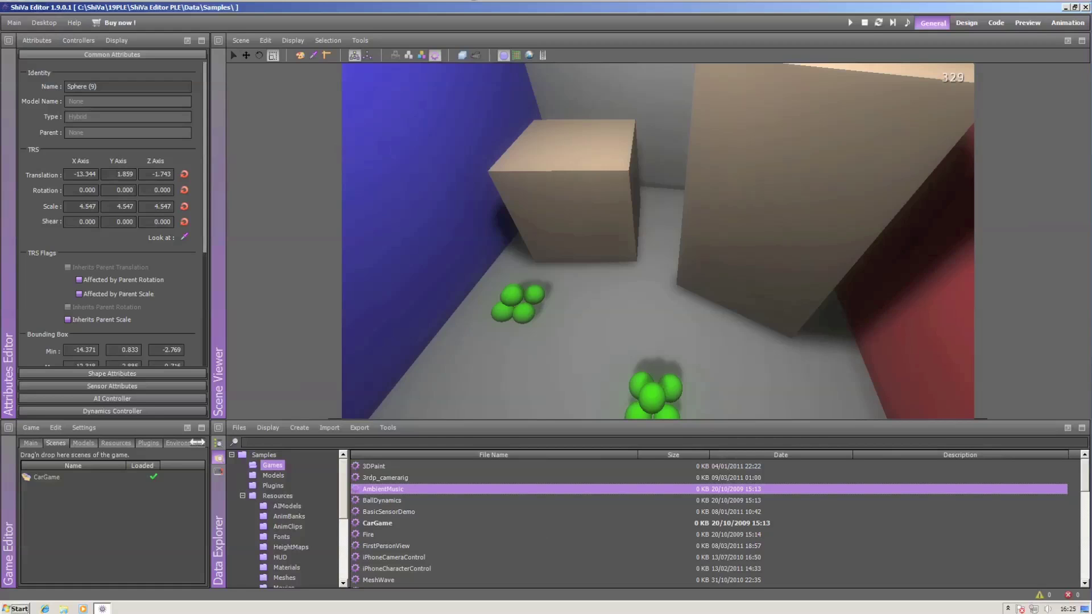
pyautogui.click(967, 22)
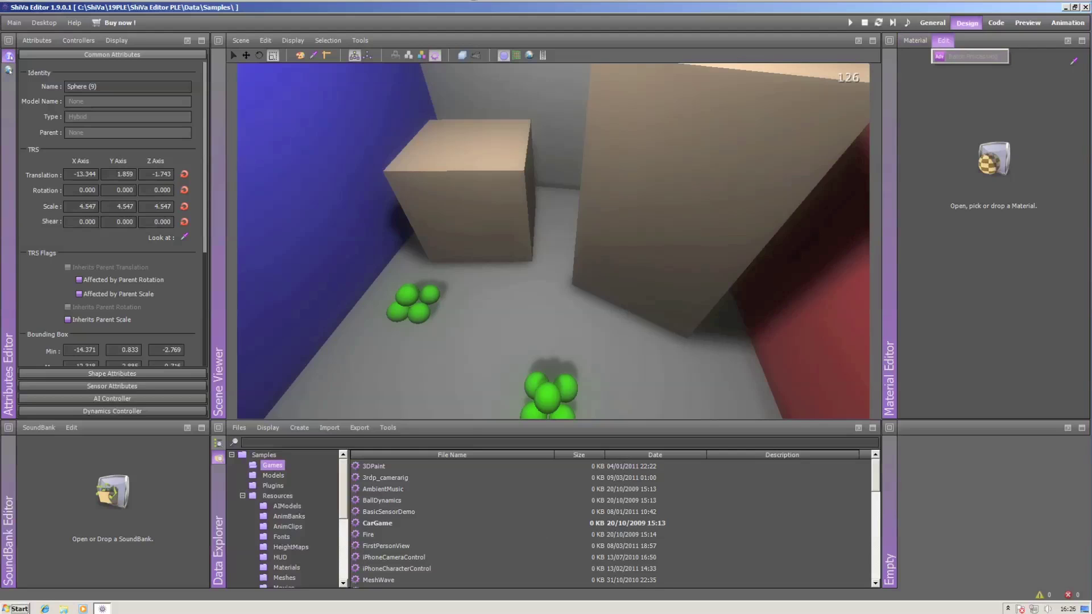
# Browse the materials available to open, cancel without loading one, and show scene overlays.
pyautogui.click(955, 56)
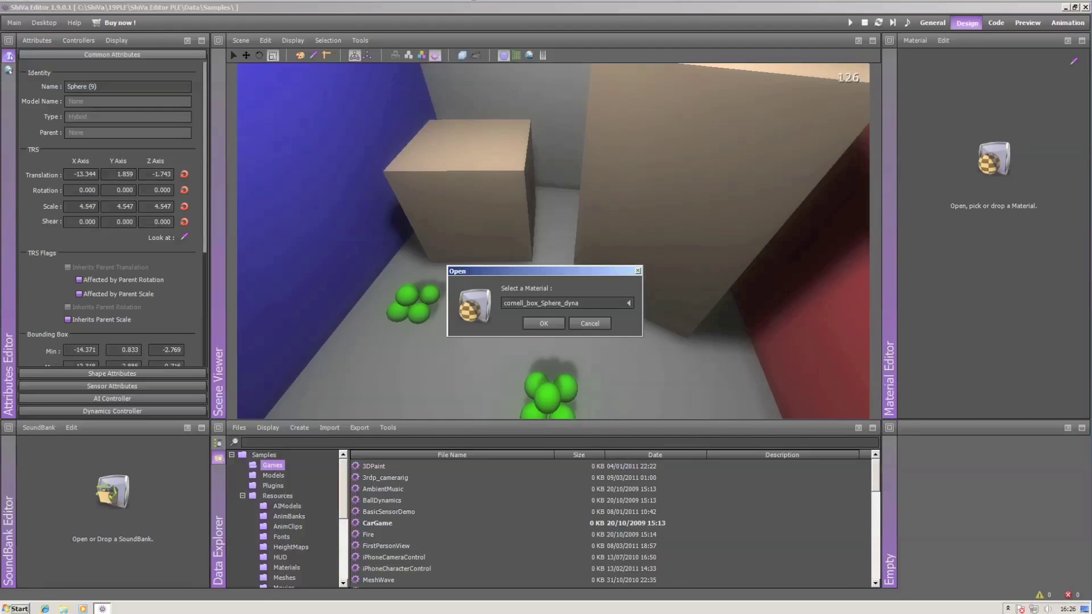
pyautogui.click(628, 303)
pyautogui.click(563, 388)
pyautogui.press('Return')
pyautogui.press('Escape')
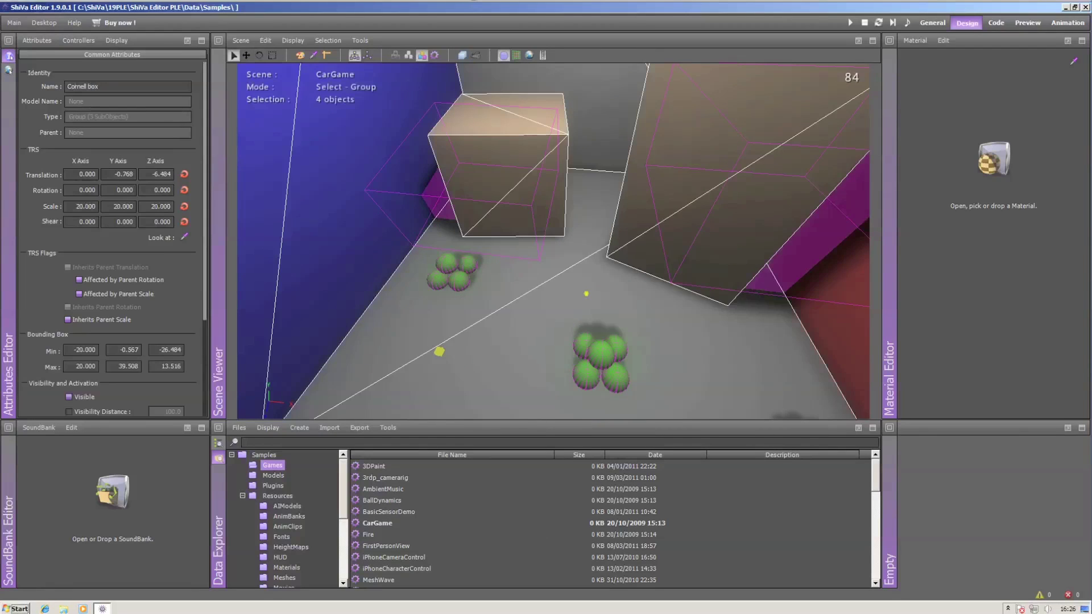
# Pick the sphere's cornell_box_Sphere_dyna material from the Scene Viewer into the Material Editor.
pyautogui.click(447, 264)
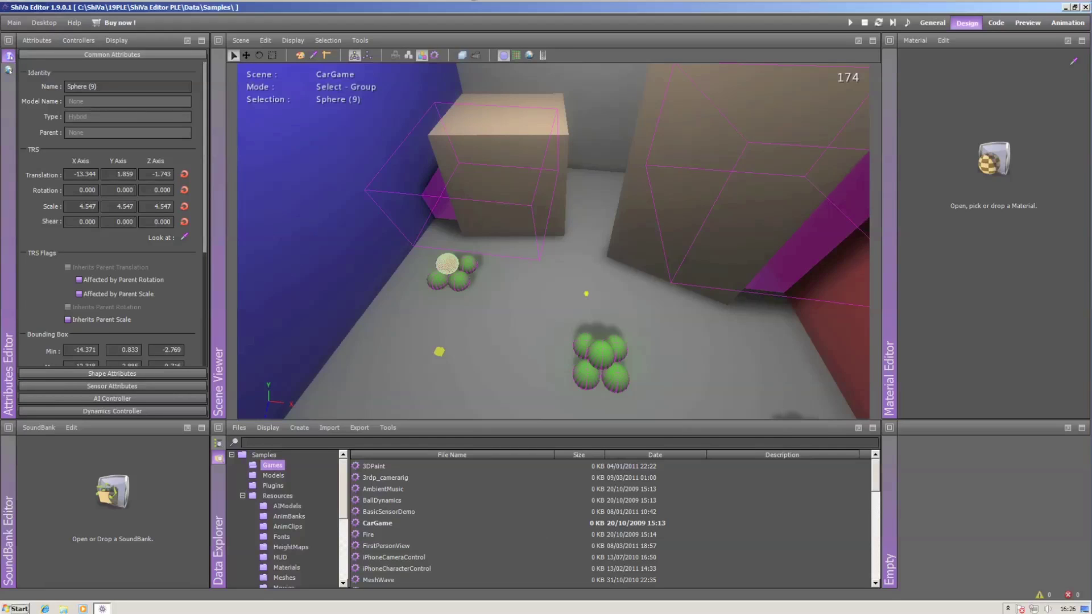
pyautogui.click(313, 56)
pyautogui.click(601, 352)
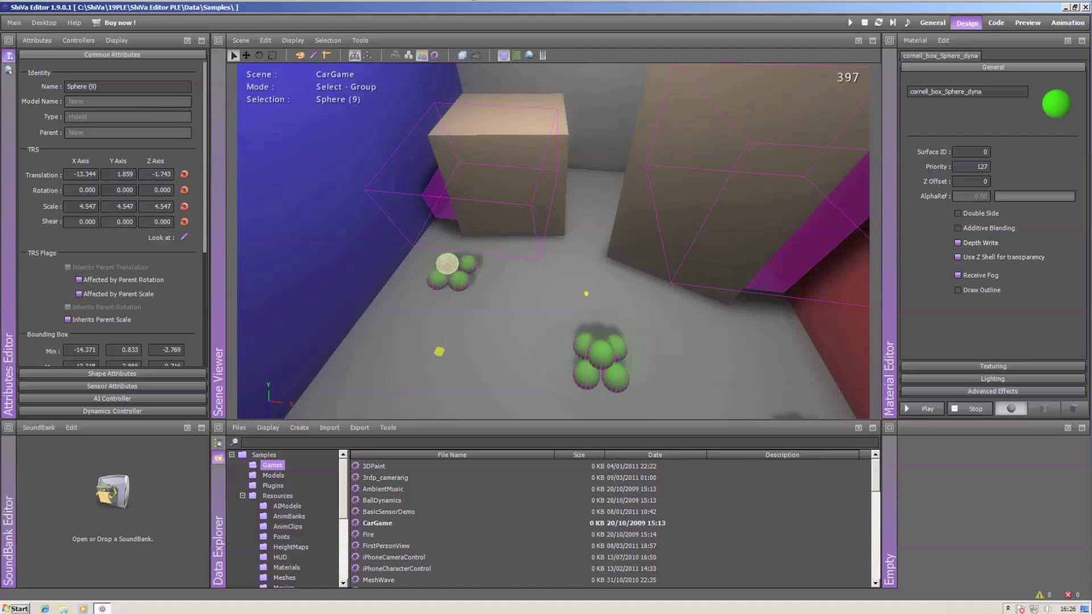
# Review the sphere material's Texturing, Lighting and Advanced Effects settings, leaving Effect as Simple.
pyautogui.click(993, 366)
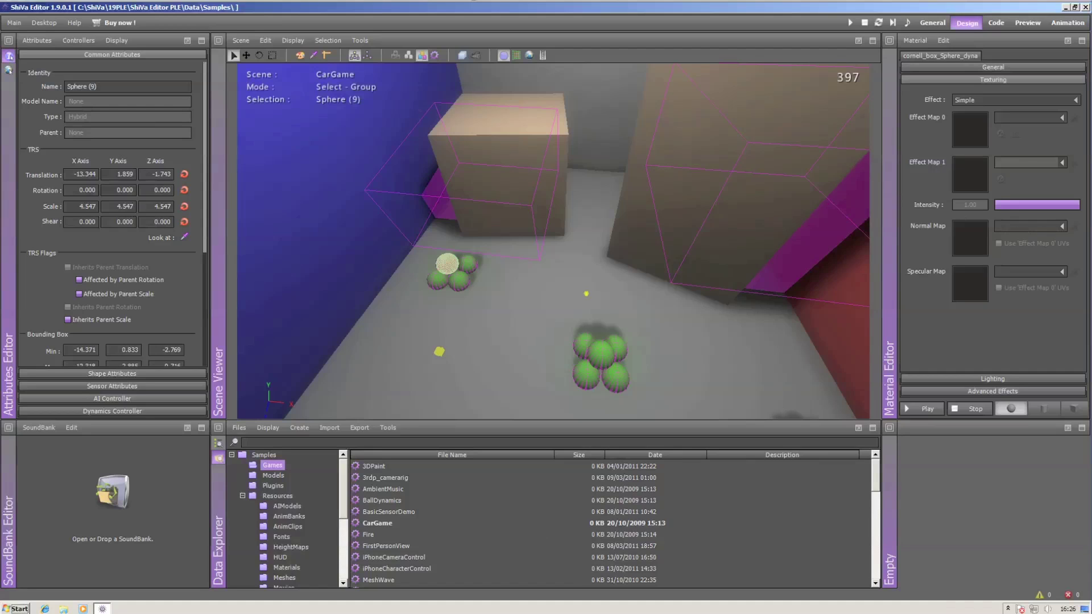
pyautogui.click(1062, 116)
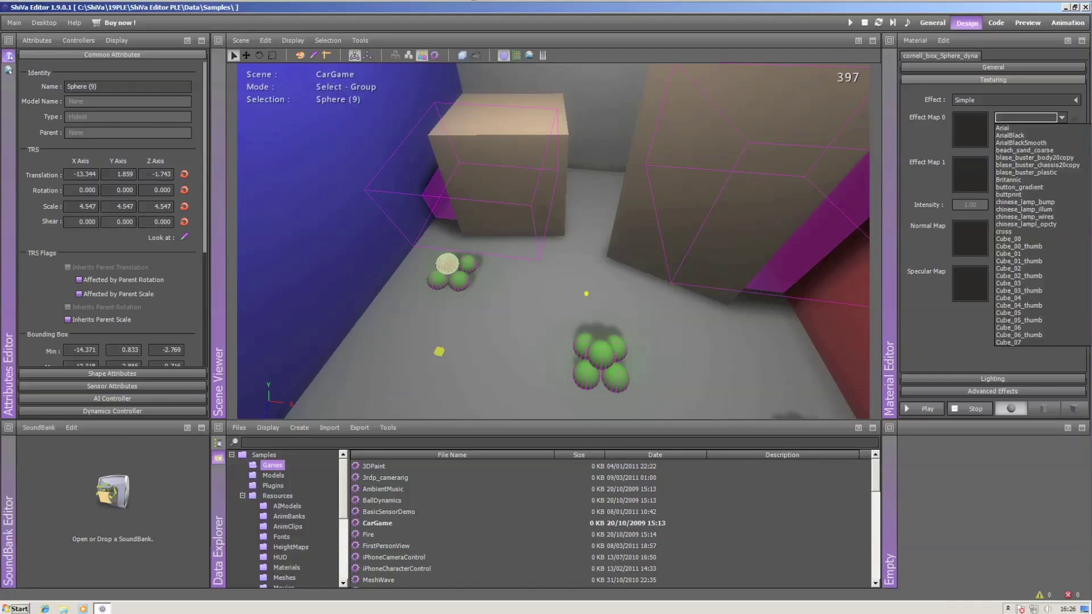
pyautogui.click(1015, 100)
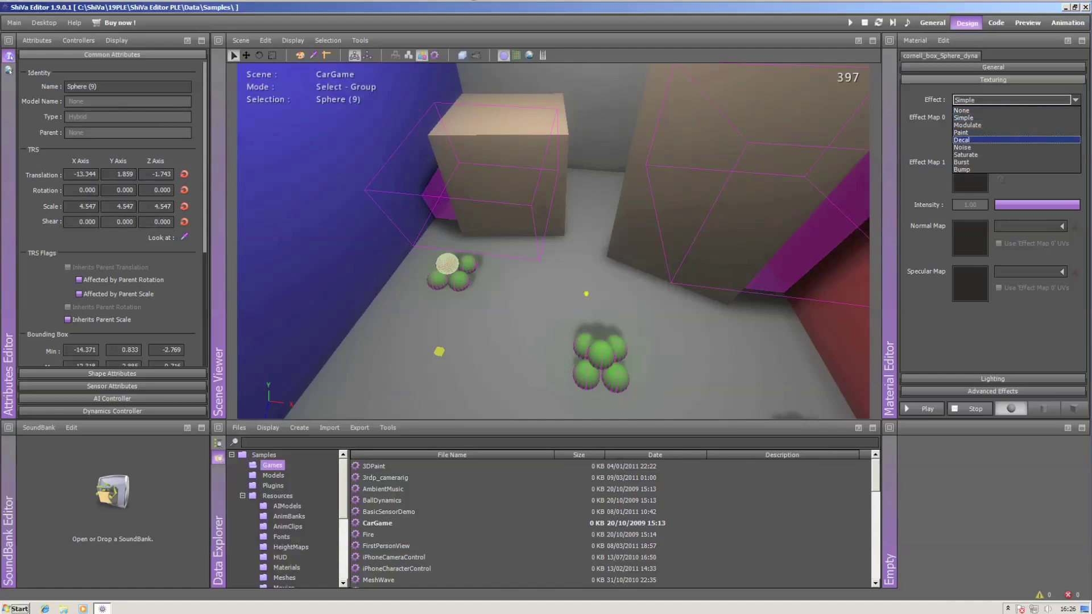
pyautogui.press('Escape')
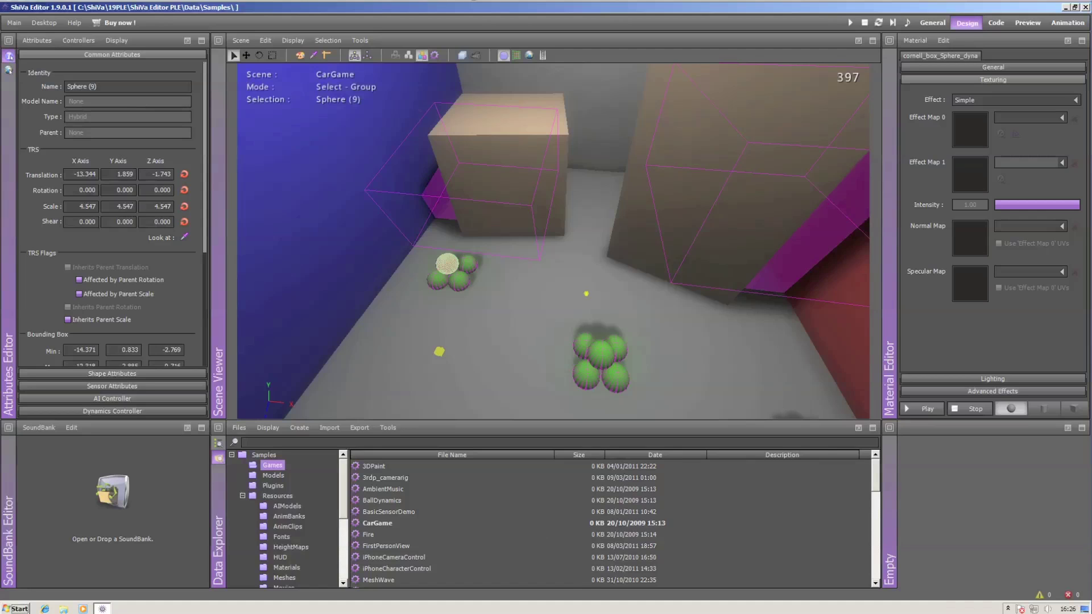
pyautogui.click(993, 378)
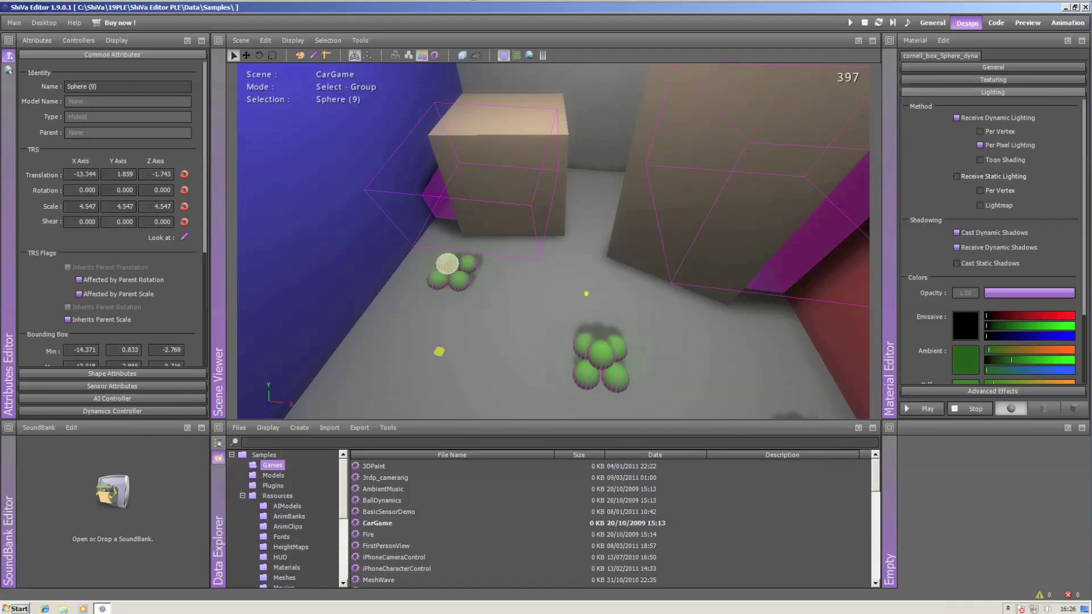
pyautogui.click(992, 392)
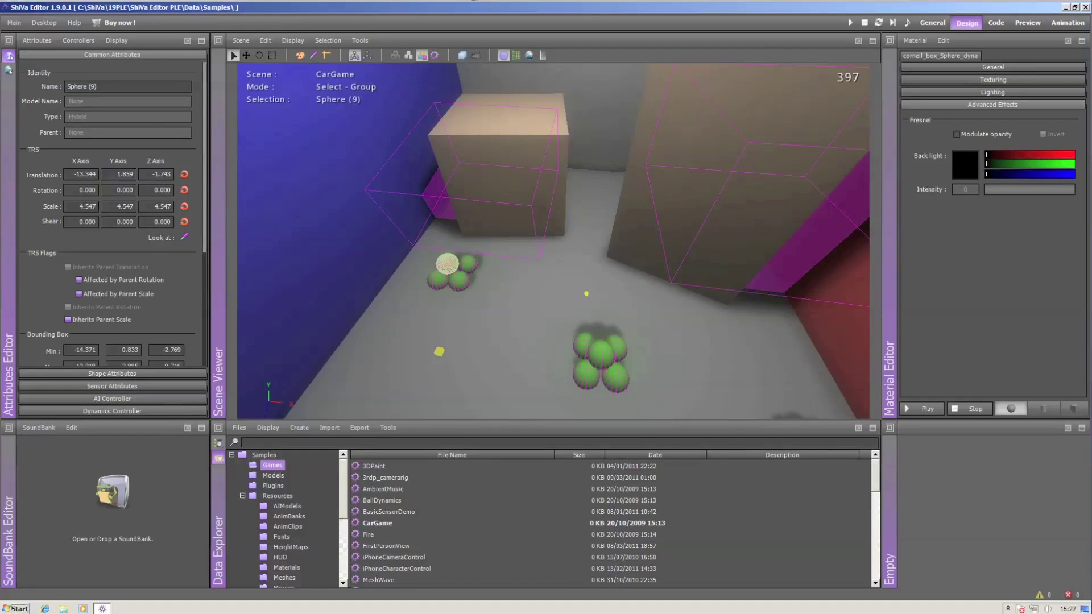
# Make Cube_03 the Effect Map 0 texture and bring up its spherical mapping modifier.
pyautogui.click(992, 79)
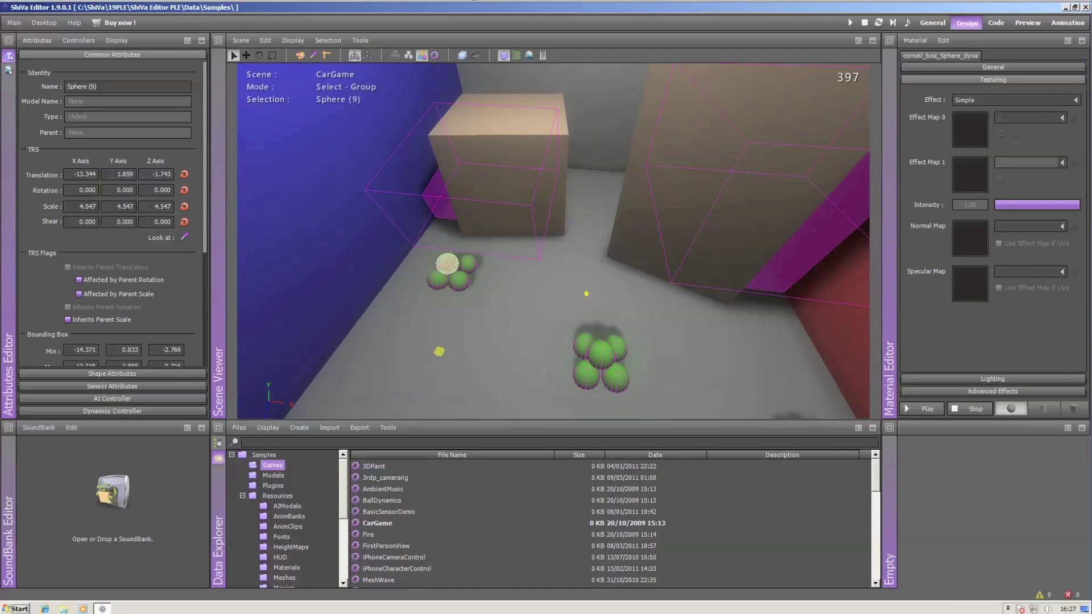
pyautogui.click(1029, 117)
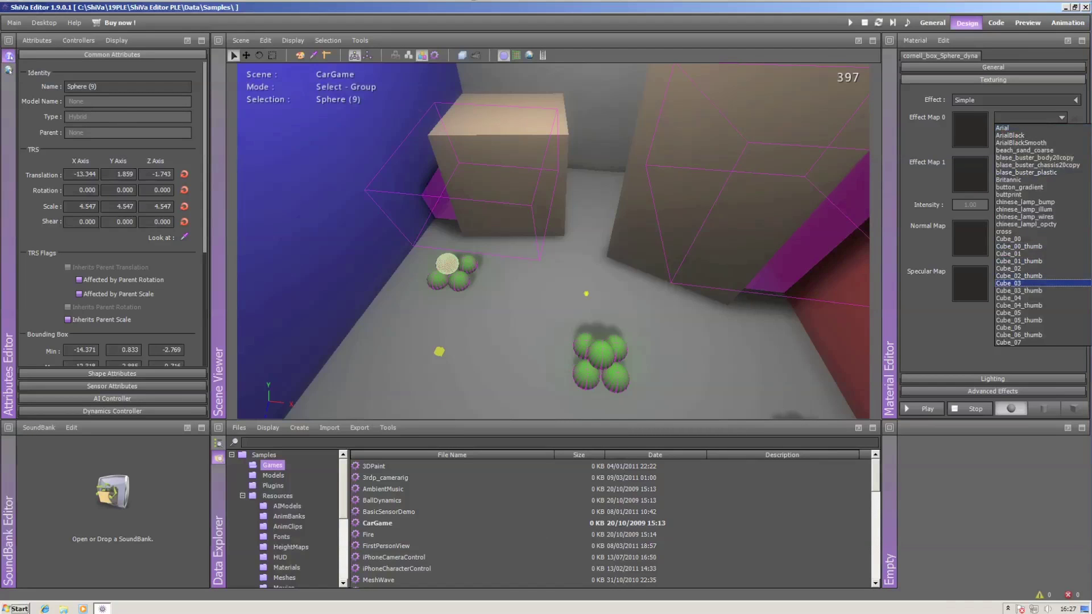
pyautogui.click(1040, 279)
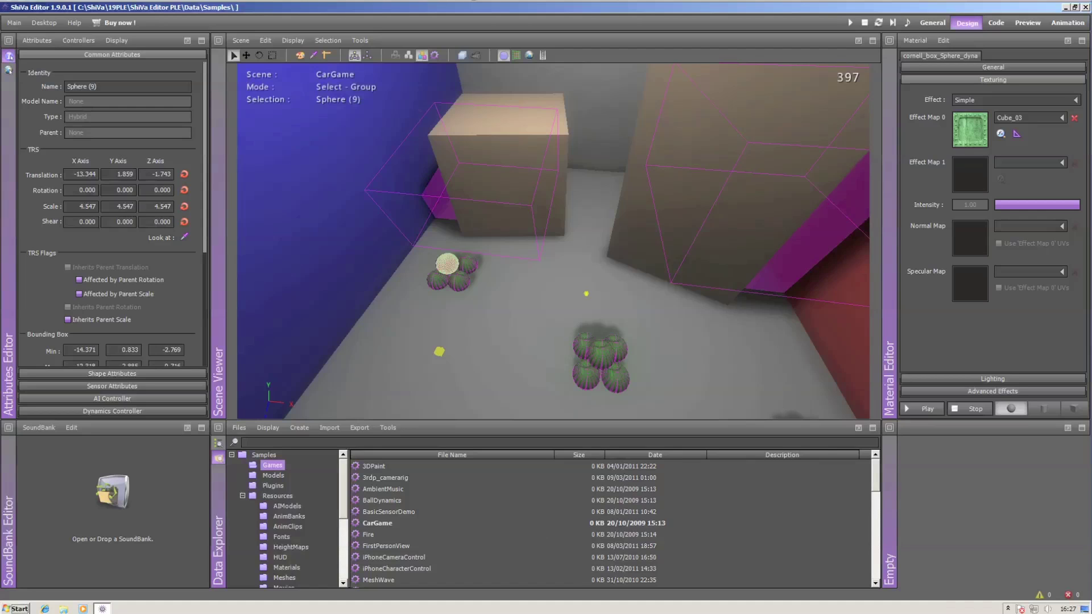
pyautogui.click(1000, 133)
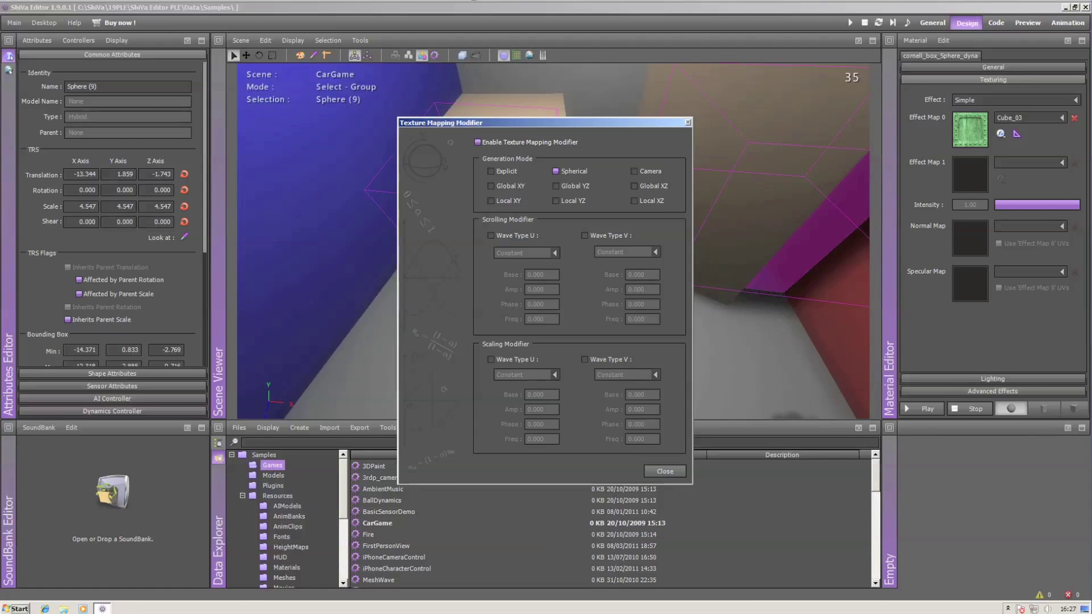
# Move the Texture Mapping Modifier dialog aside to view the sphere, then close it.
pyautogui.moveTo(461, 122); pyautogui.dragTo(623, 115)
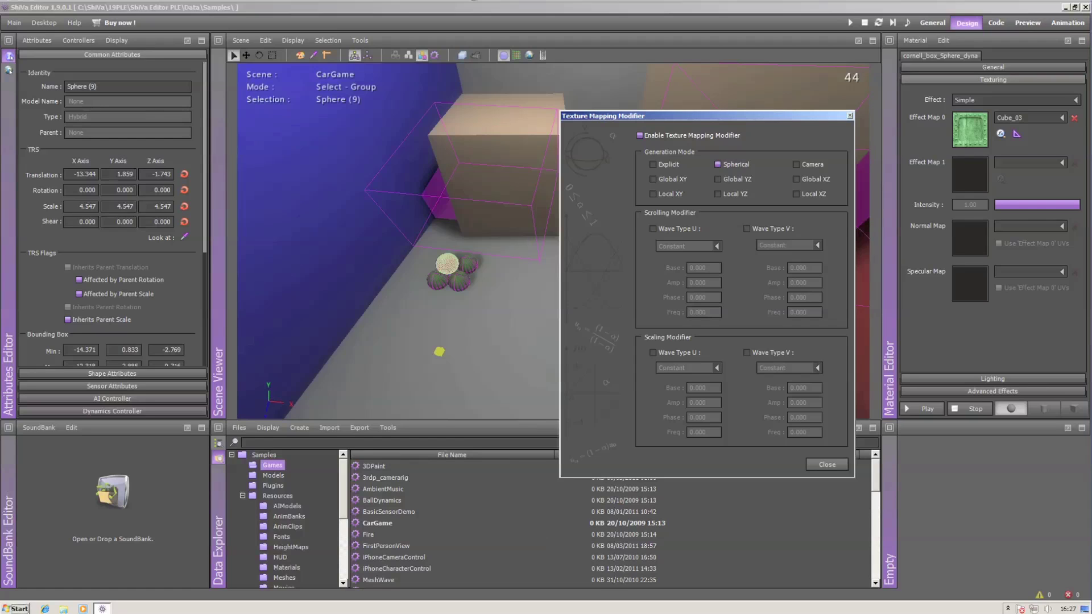
pyautogui.click(827, 465)
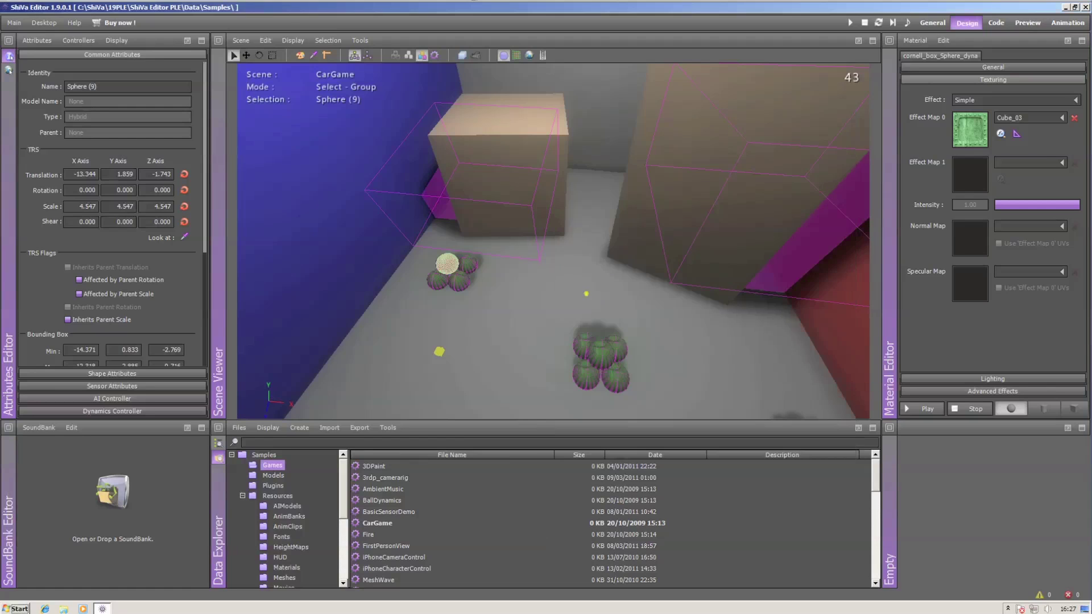
# Review Cube_03's texture parameters without changes, then show the Data Explorer import options.
pyautogui.click(1016, 133)
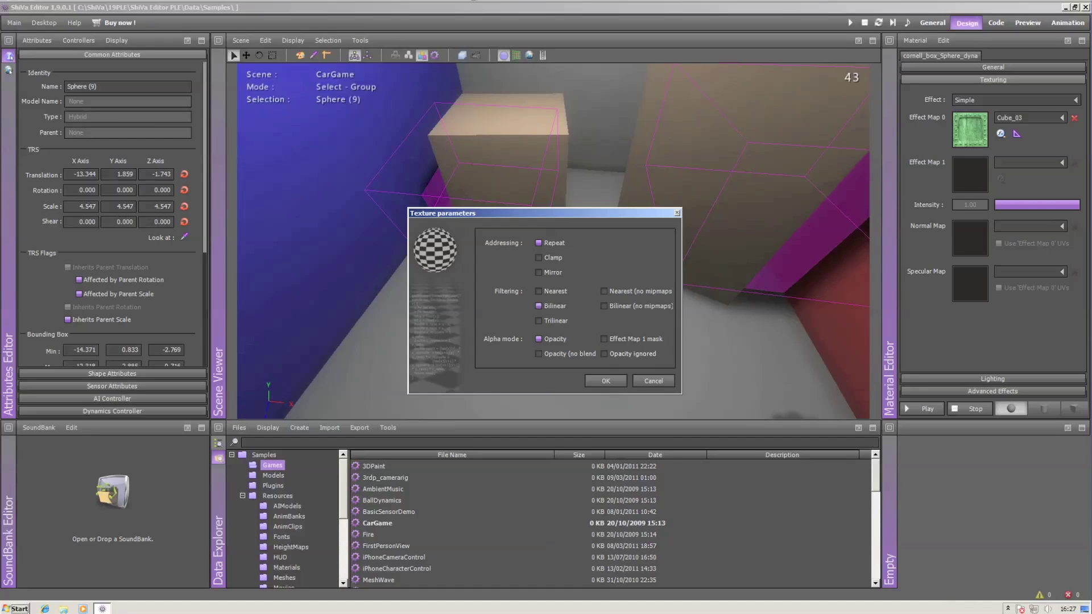
pyautogui.click(654, 381)
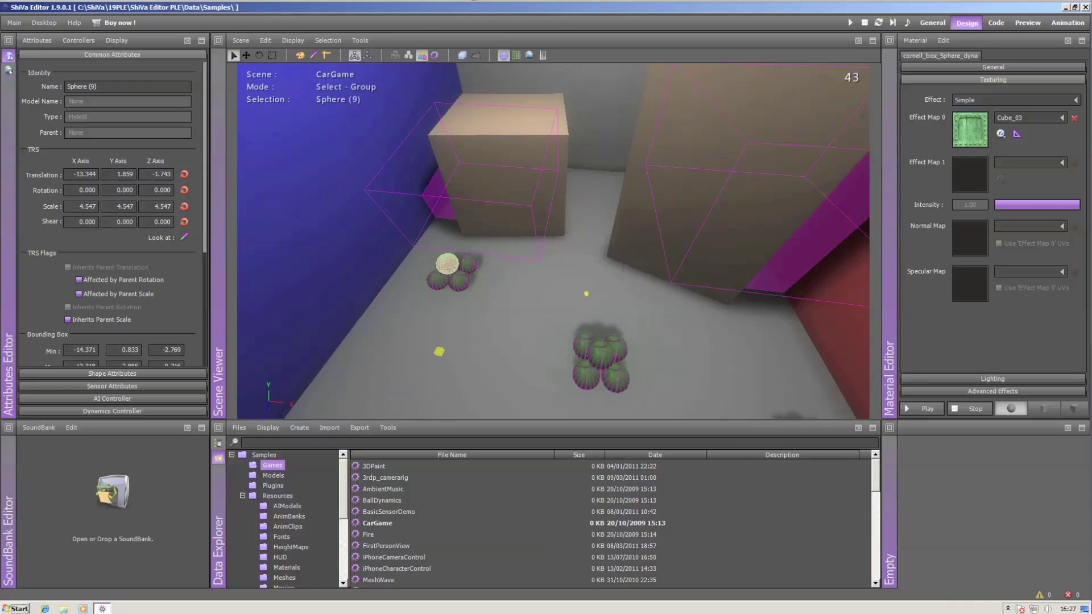
pyautogui.click(329, 427)
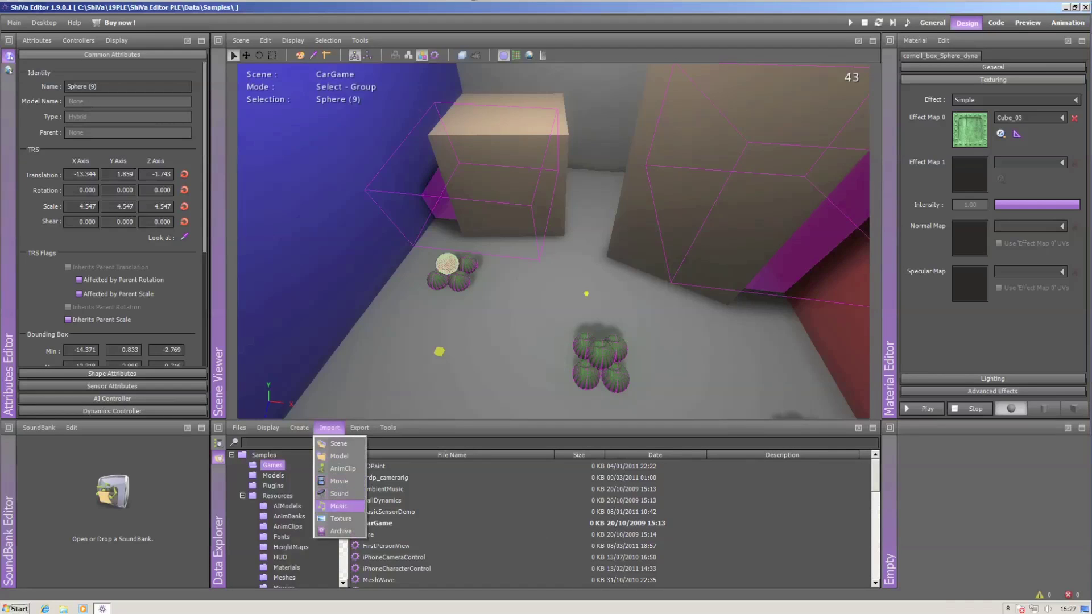